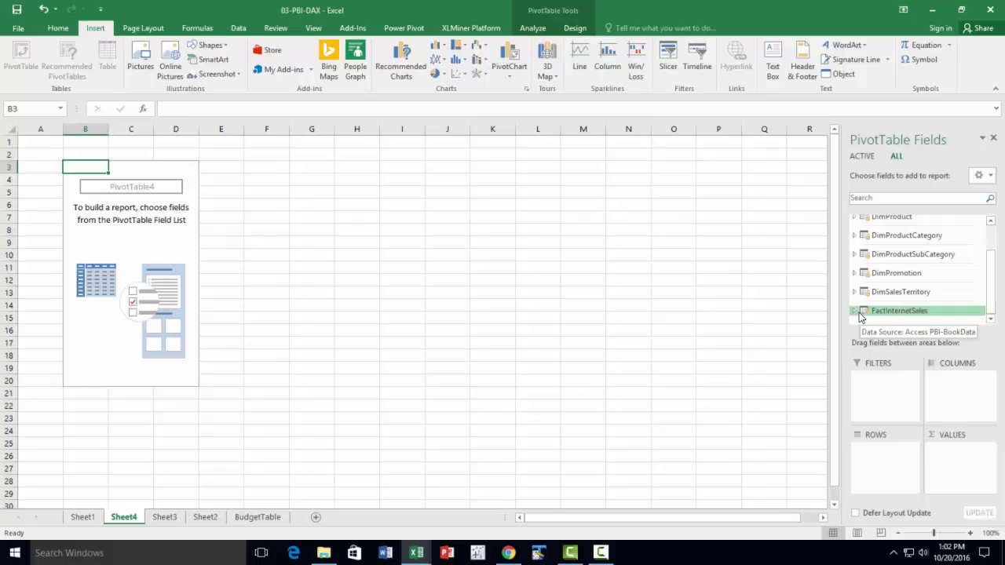
# Add Month Number from the FactInternetSales table to the PivotTable's rows
pyautogui.click(864, 311)
pyautogui.scroll(-3, 952, 314)
pyautogui.scroll(-10, 952, 313)
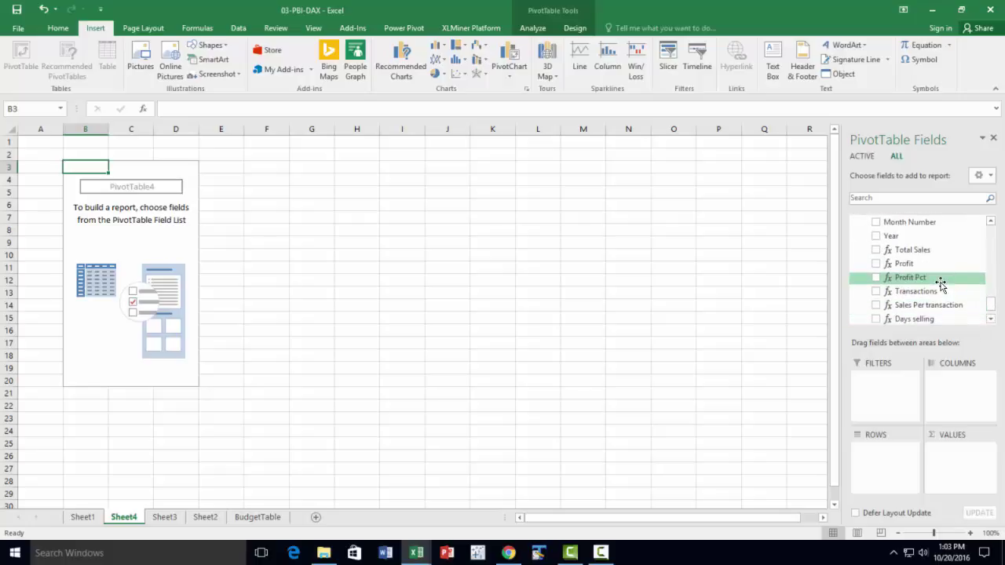
pyautogui.moveTo(902, 223); pyautogui.dragTo(891, 460)
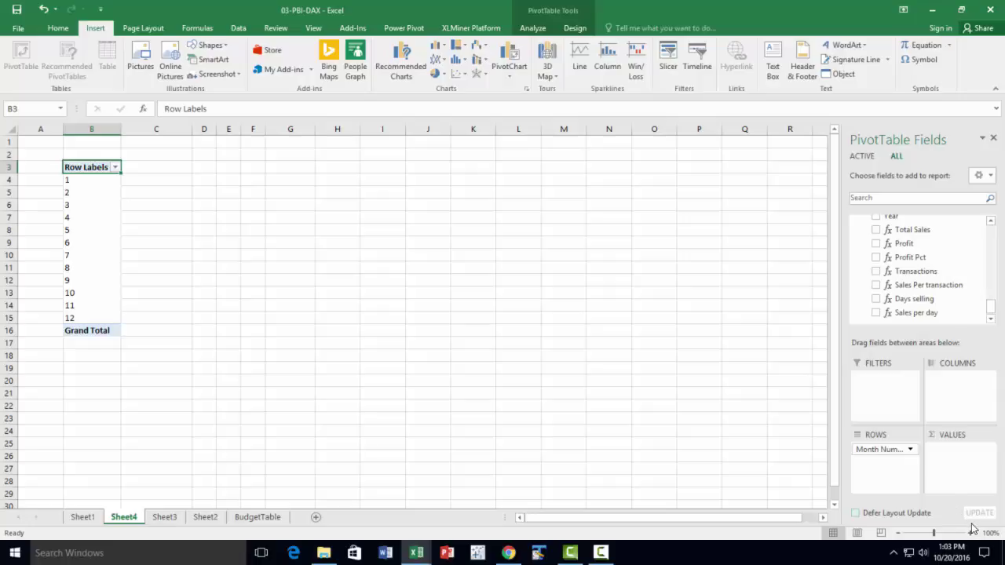
# Add the Total Sales, Profit and Profit Pct measures to the PivotTable's values
pyautogui.moveTo(912, 229); pyautogui.dragTo(970, 462)
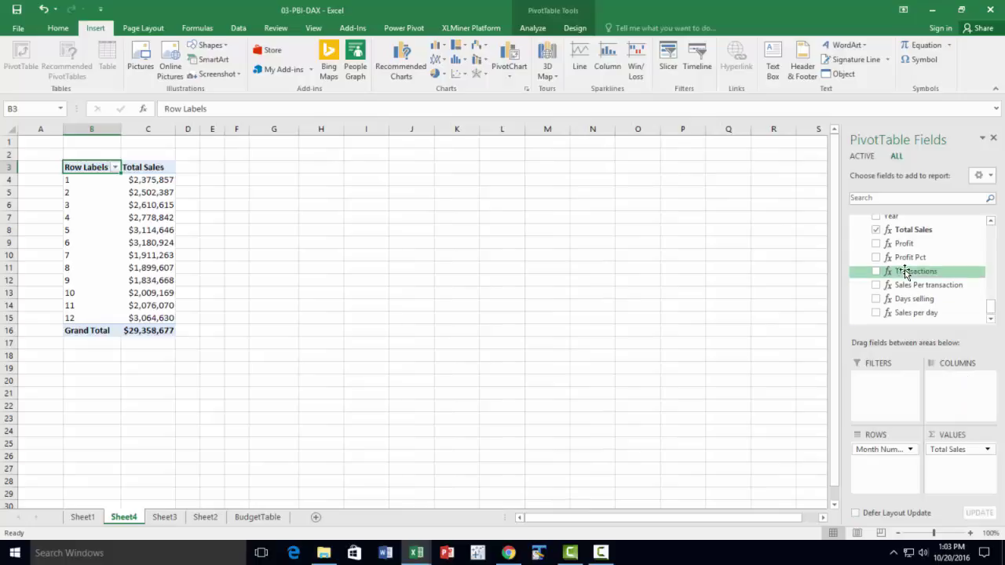
pyautogui.moveTo(903, 244); pyautogui.dragTo(952, 465)
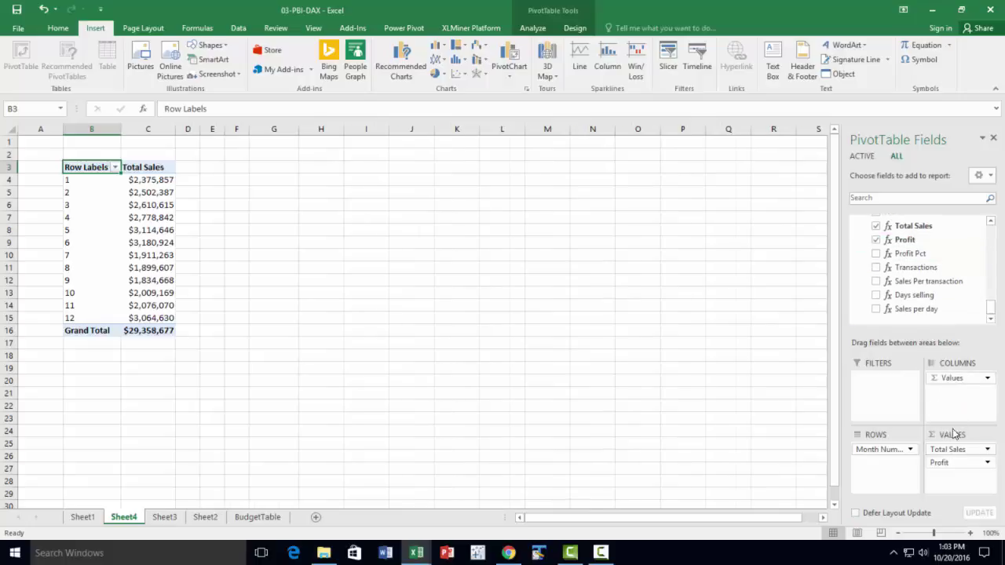
pyautogui.moveTo(901, 254); pyautogui.dragTo(959, 477)
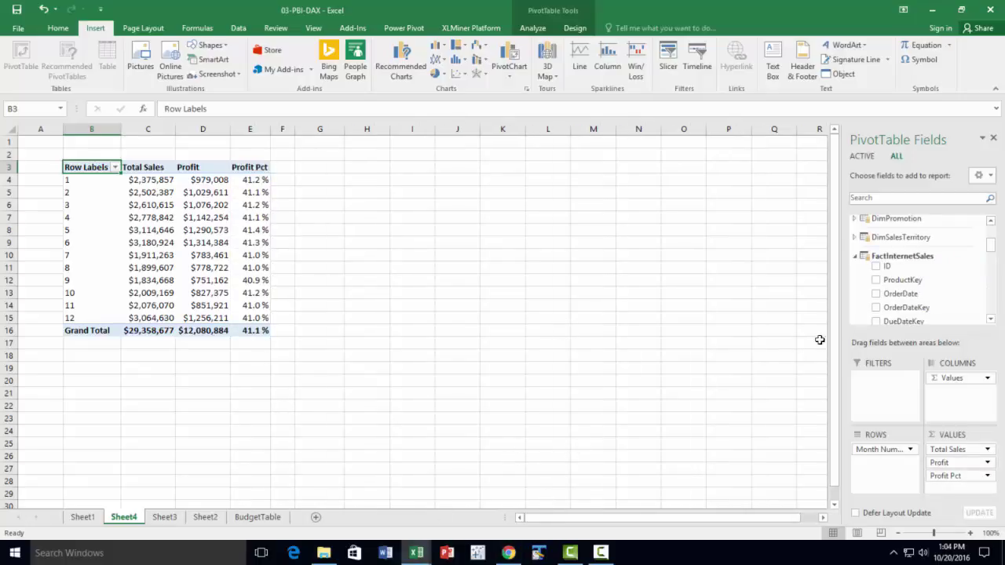
# Add a slicer for the FactInternetSales Year field and place it beside the PivotTable, level with its header row
pyautogui.click(857, 256)
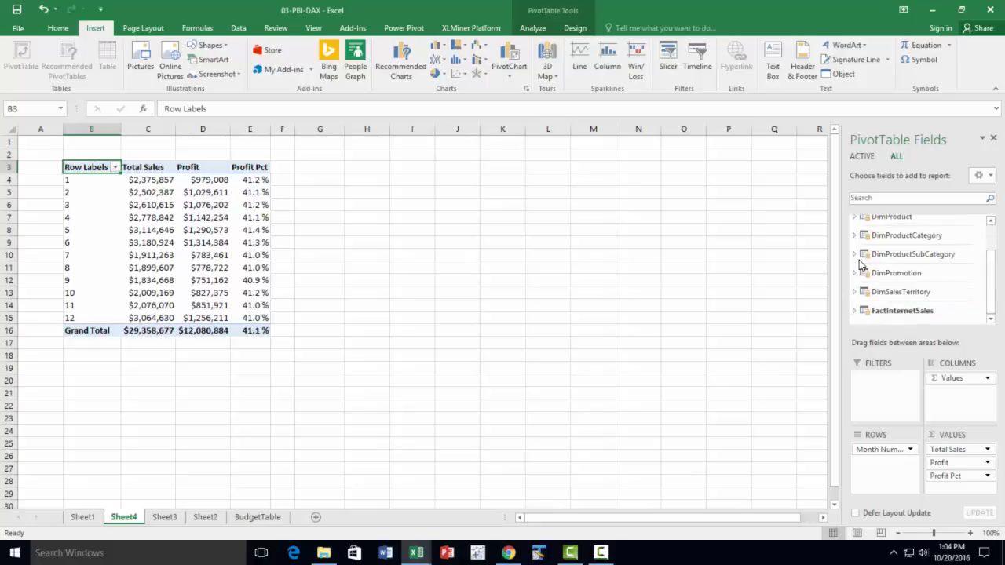
pyautogui.click(856, 312)
pyautogui.scroll(-2, 918, 283)
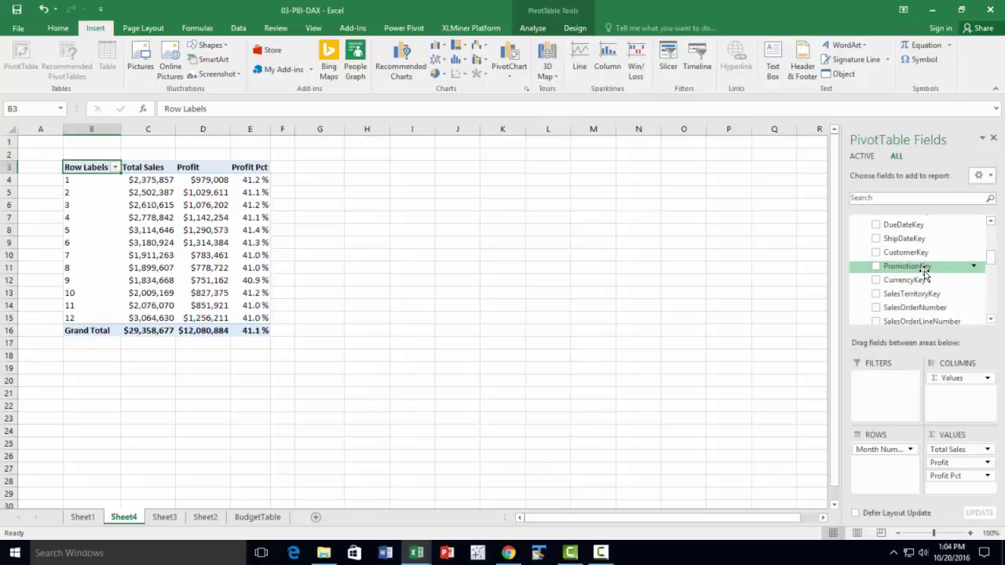
pyautogui.scroll(-8, 944, 295)
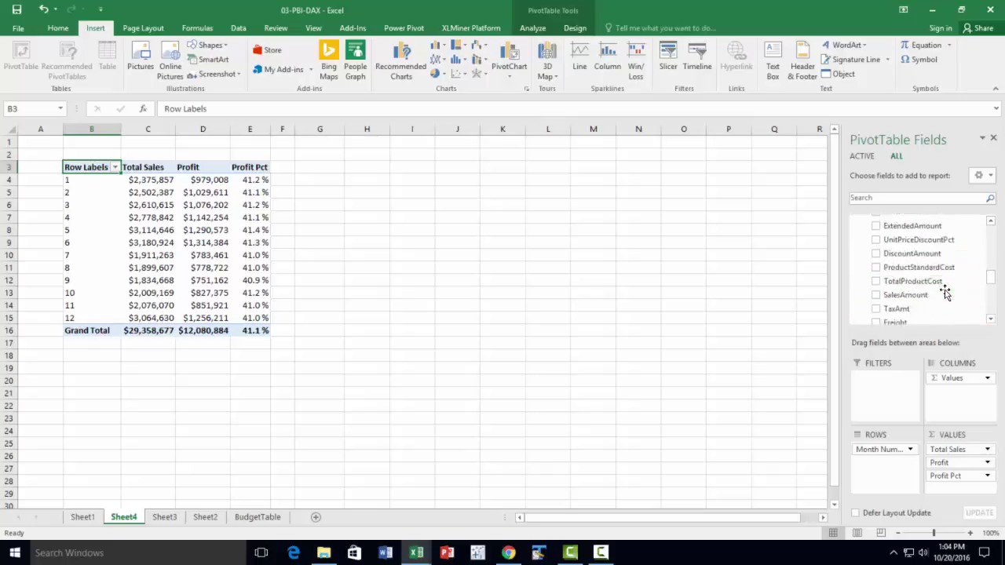
pyautogui.rightClick(915, 243)
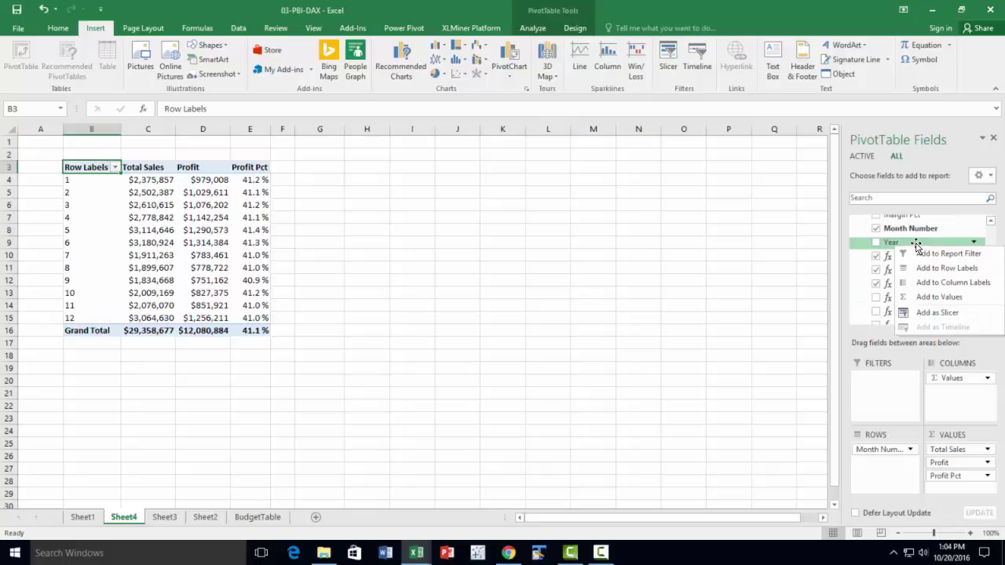
pyautogui.click(967, 319)
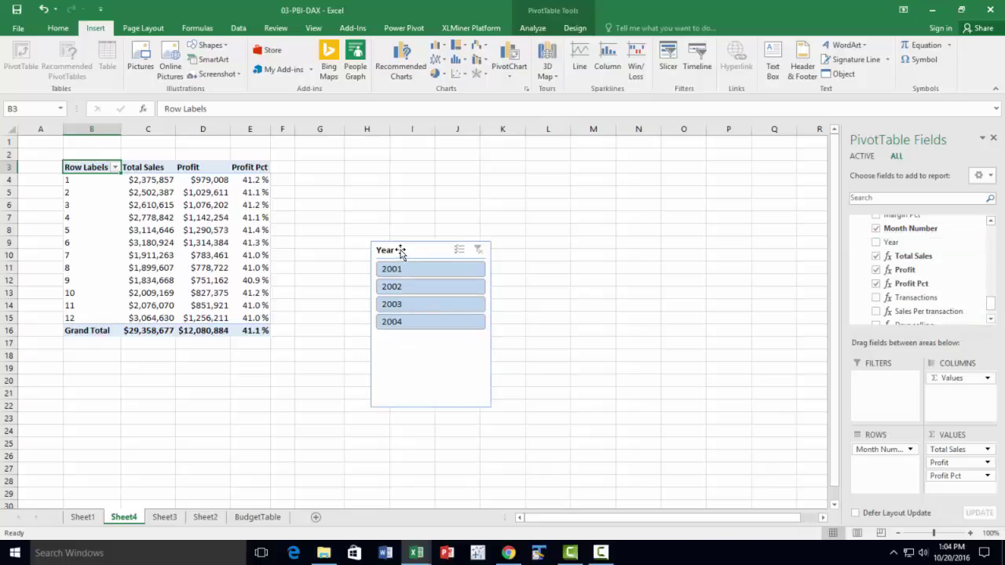
pyautogui.moveTo(408, 240); pyautogui.dragTo(353, 157)
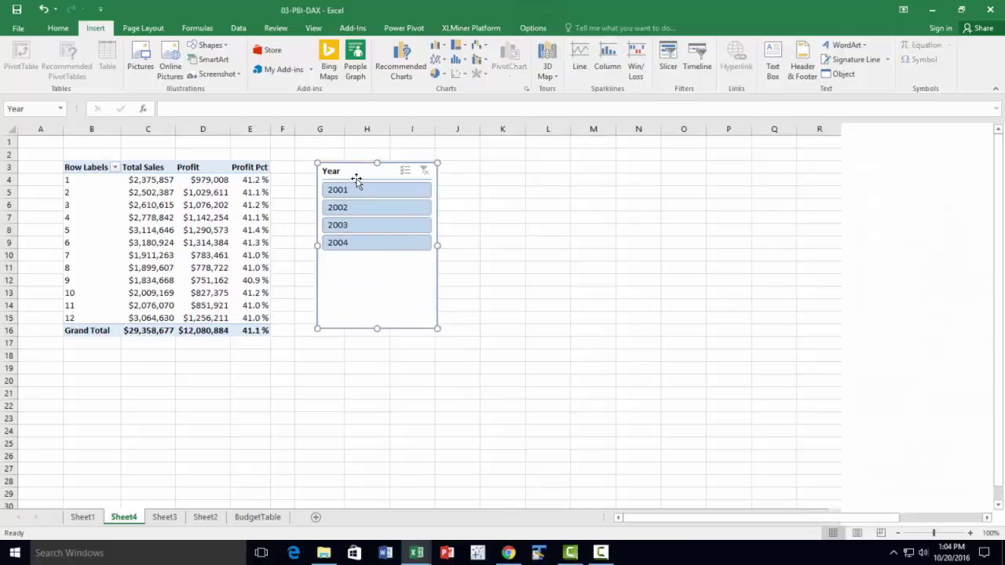
# Filter the PivotTable with the Year slicer by 2001, 2002, 2003 and 2004, one year at a time
pyautogui.click(353, 199)
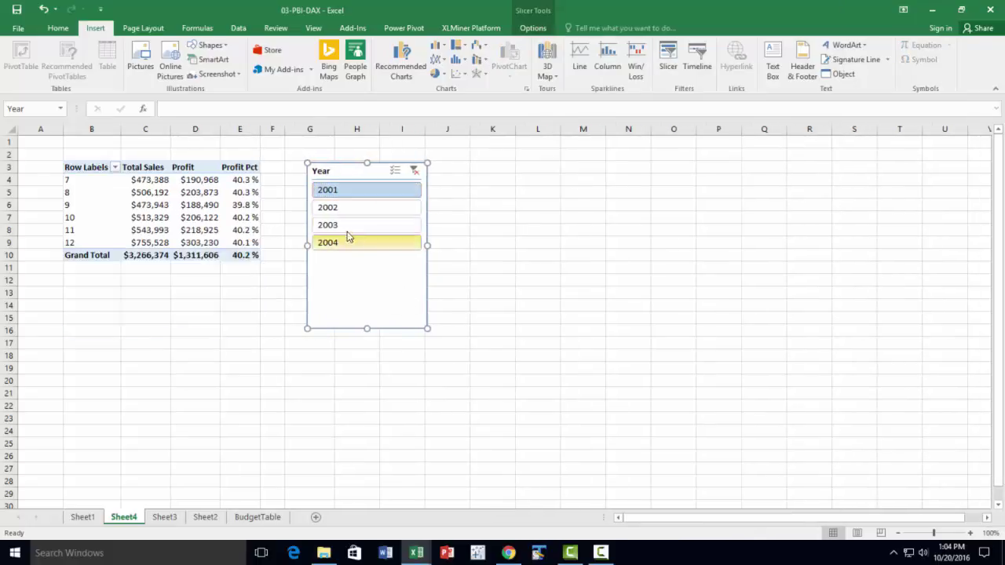
pyautogui.click(389, 209)
pyautogui.click(345, 227)
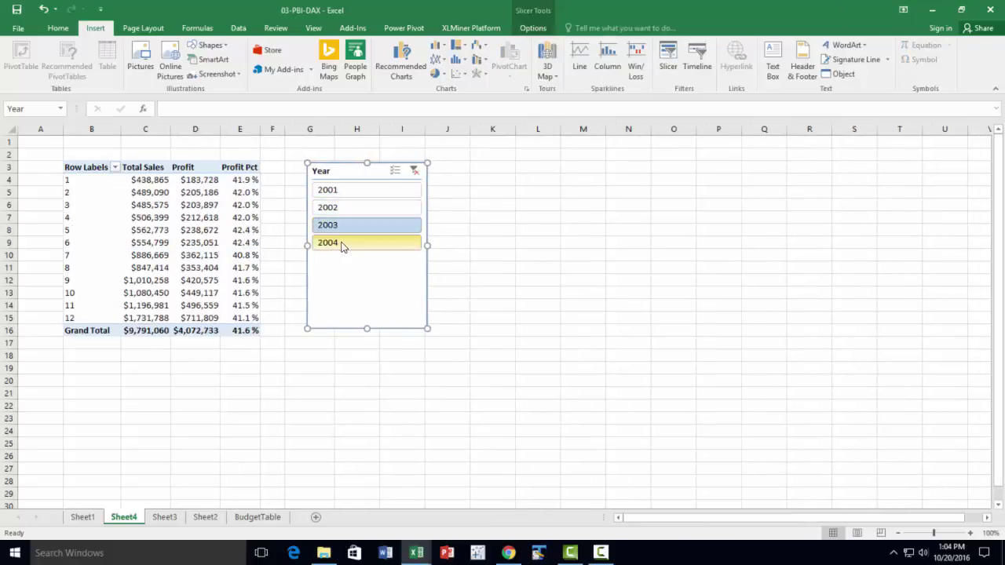
pyautogui.click(345, 245)
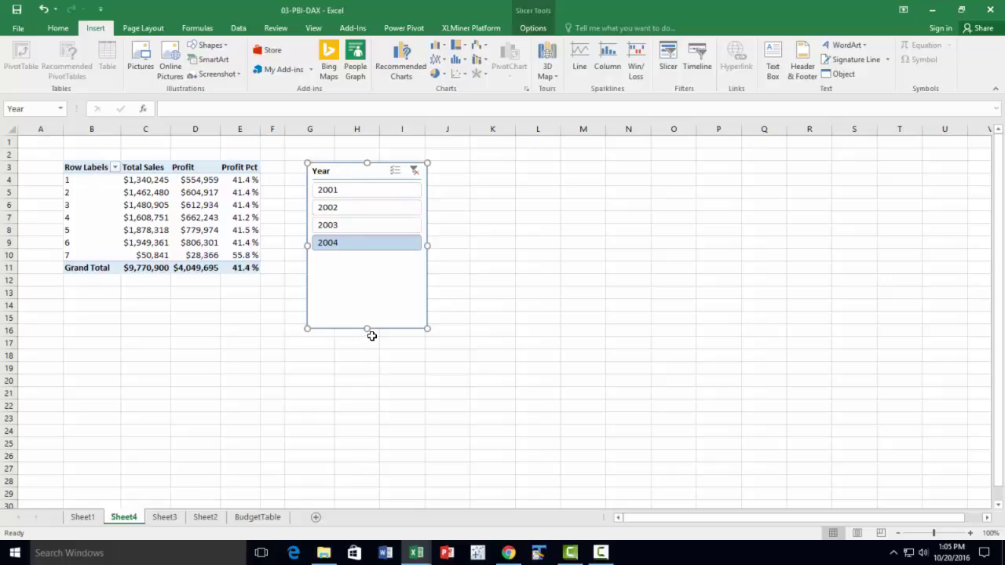
# Arrange the Year slicer's buttons in 2 columns and shorten the slicer to a height of about 1.1"
pyautogui.moveTo(367, 328); pyautogui.dragTo(358, 267)
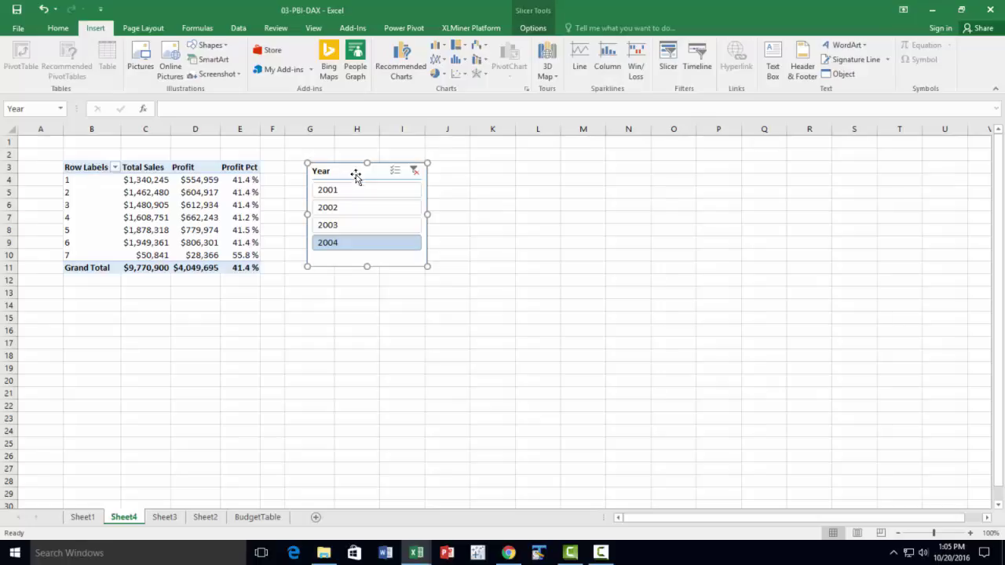
pyautogui.click(532, 29)
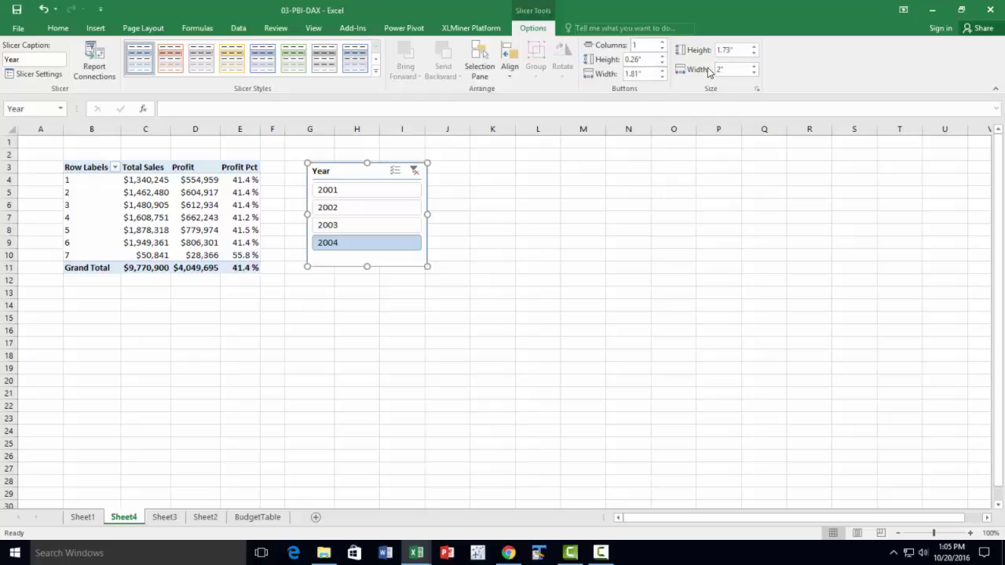
pyautogui.click(661, 41)
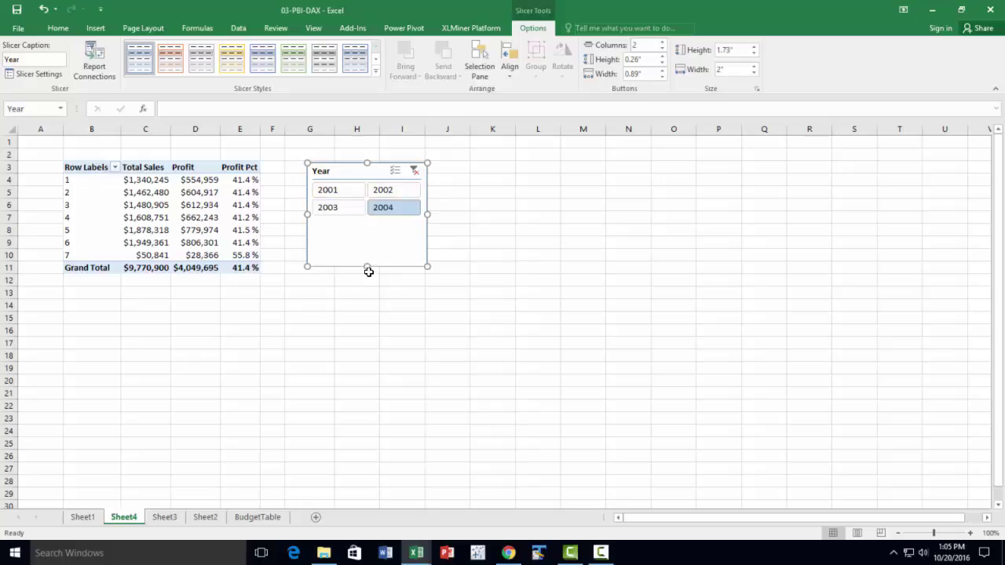
pyautogui.moveTo(369, 233); pyautogui.dragTo(369, 228)
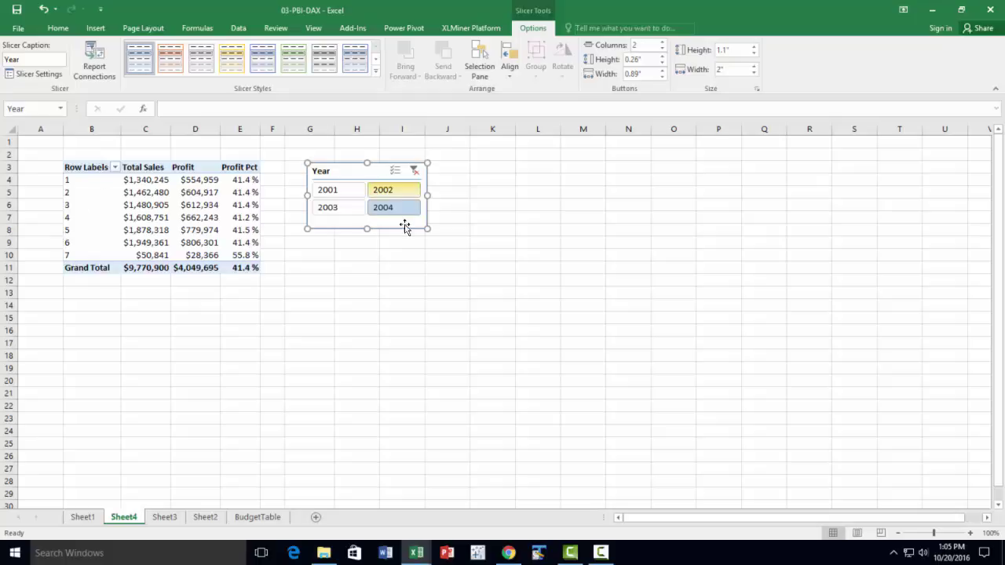
# Filter the PivotTable to the years 2001 through 2003 with the Year slicer
pyautogui.click(334, 190)
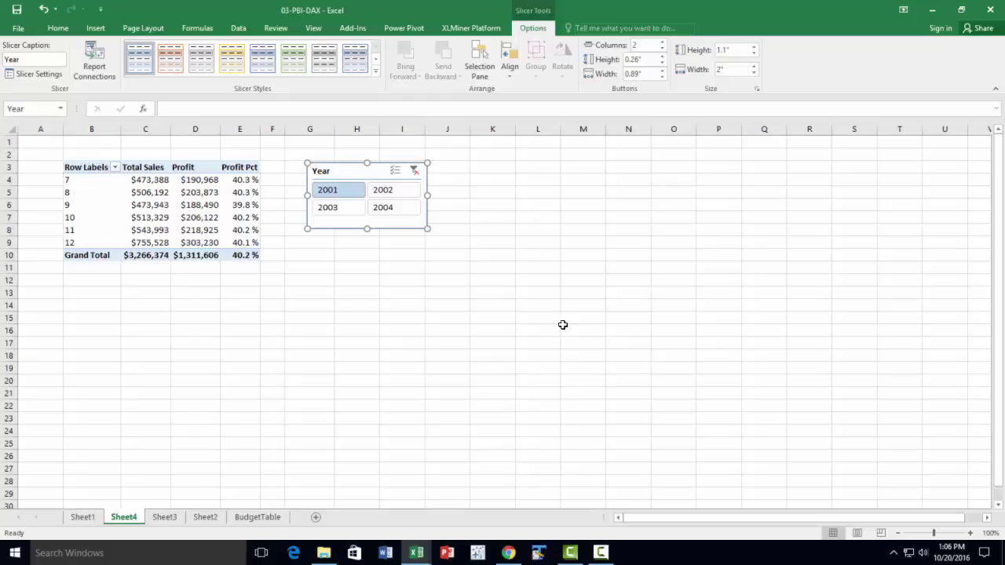
pyautogui.keyDown('shift'); pyautogui.click(336, 211); pyautogui.keyUp('shift')
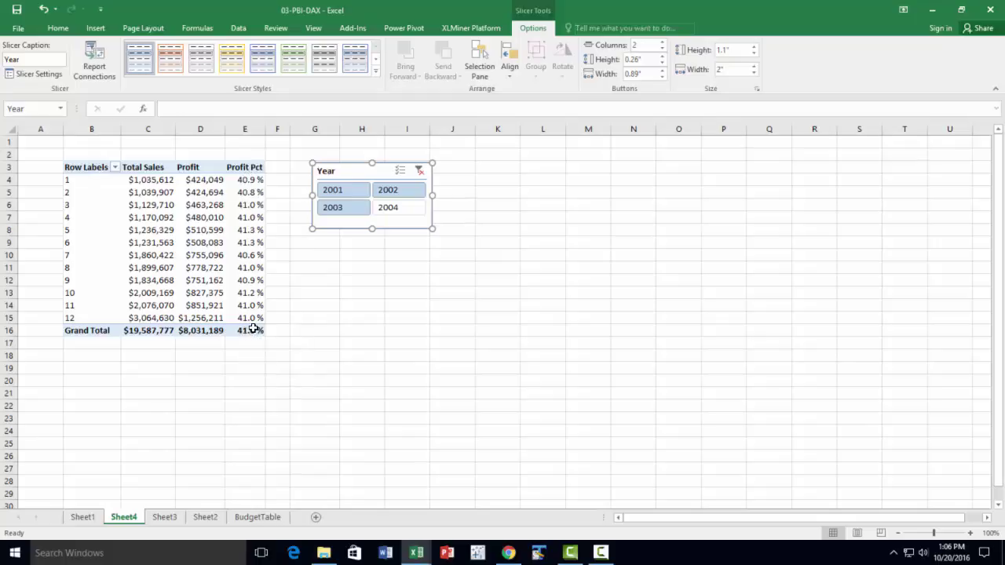
# Examine the Total Sales for month 3 and the grand totals of Total Sales and Profit Pct
pyautogui.moveTo(253, 328)
pyautogui.moveTo(165, 316)
pyautogui.click(138, 205)
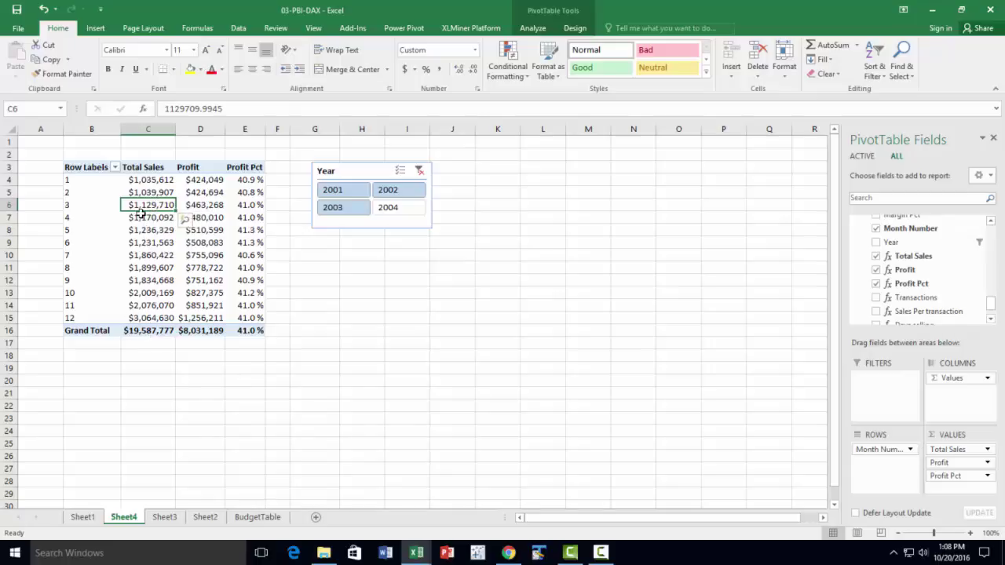
pyautogui.click(144, 332)
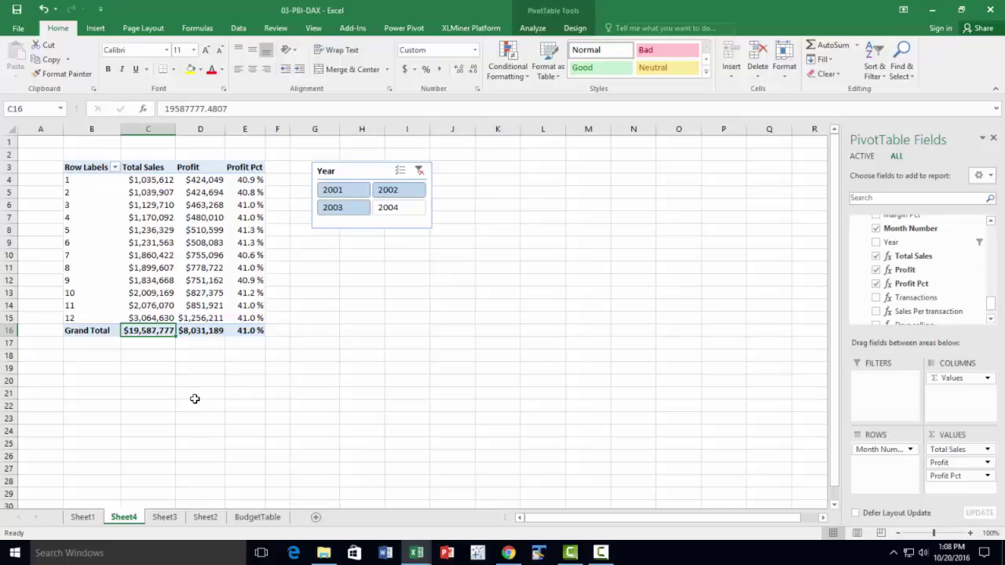
pyautogui.click(253, 329)
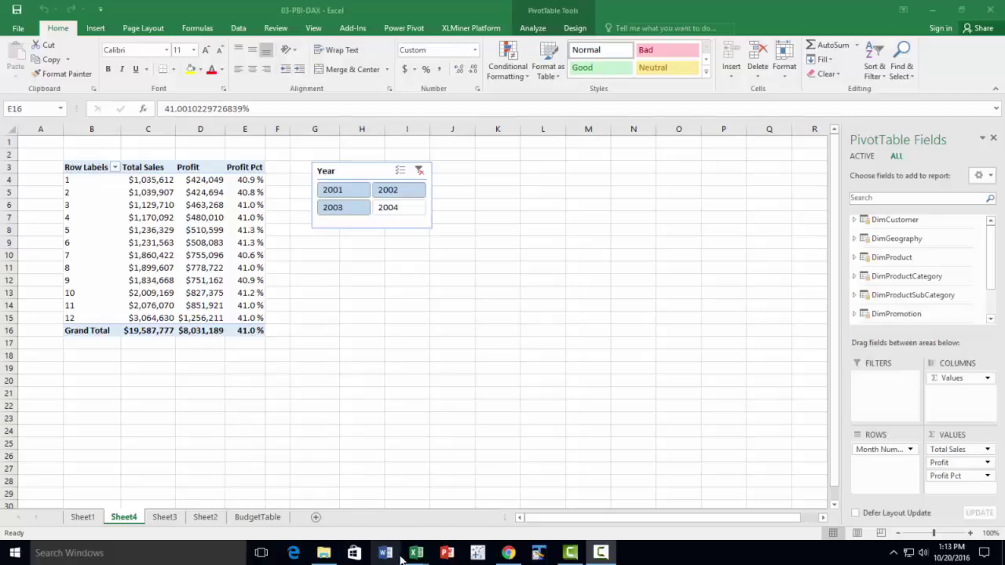
# Switch to the Power Pivot window and add a calculated column to FactInternetSales with the formula =FORMAT([OrderDate],"MMM")
pyautogui.moveTo(416, 552)
pyautogui.click(481, 499)
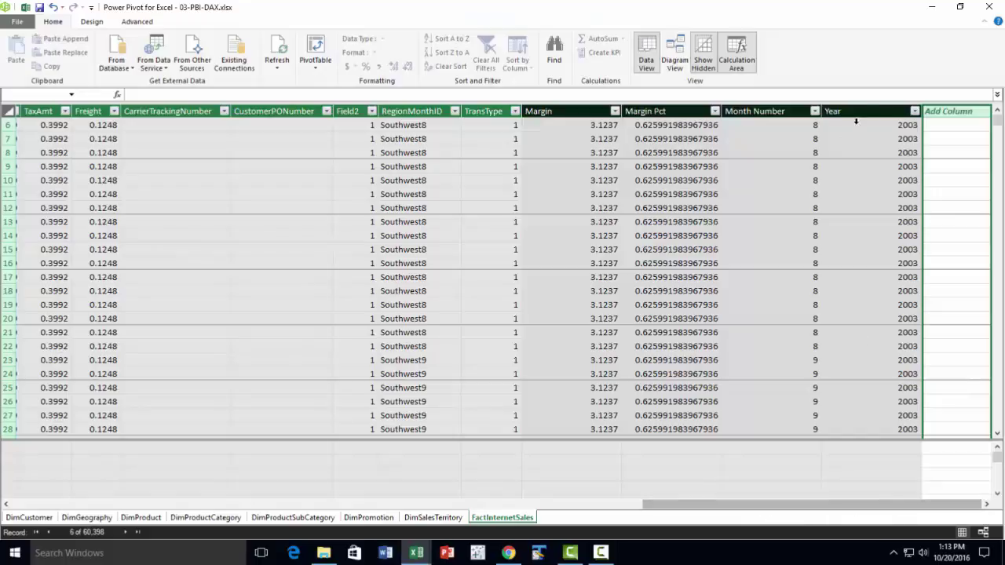
pyautogui.click(948, 126)
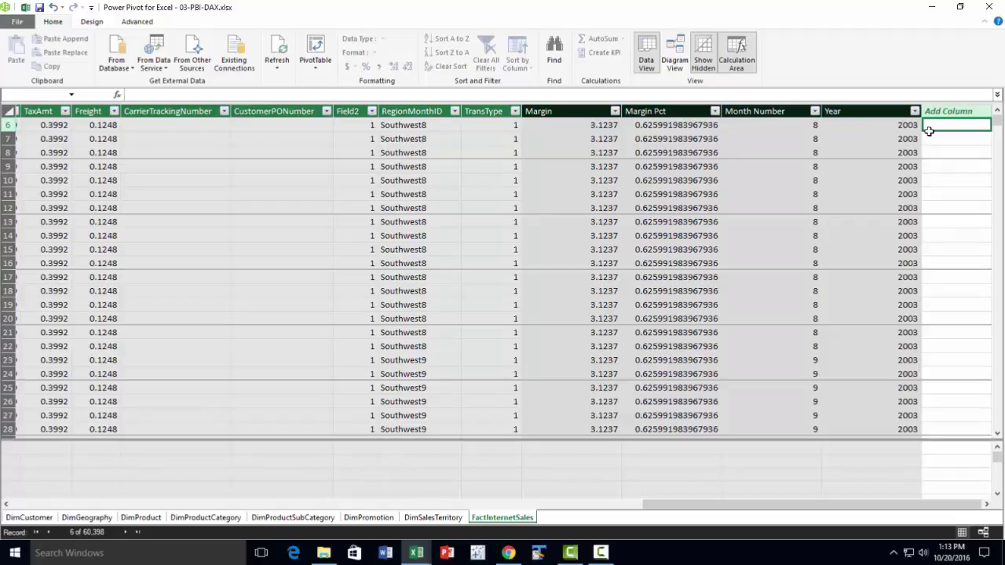
pyautogui.write('=form')
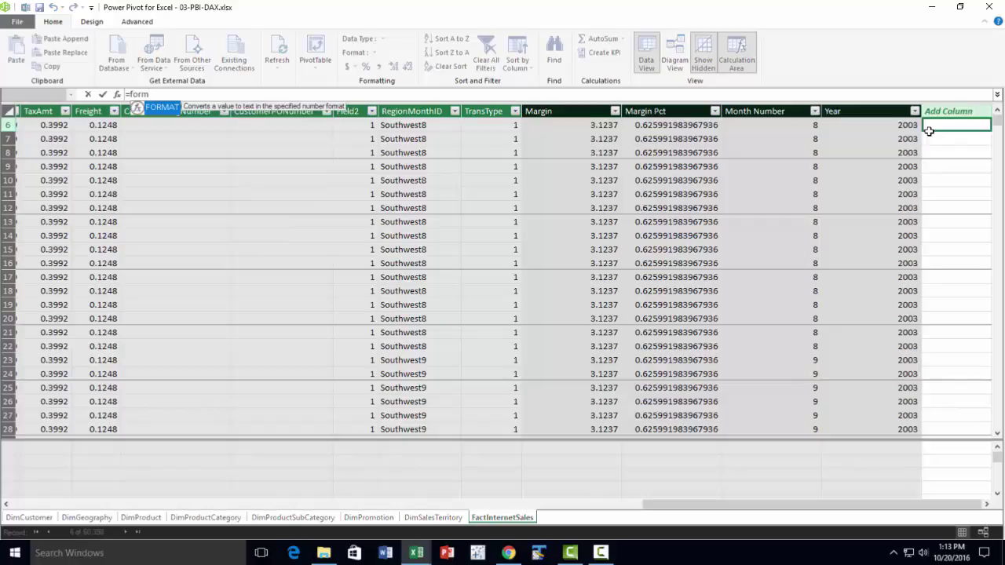
pyautogui.press('Tab')
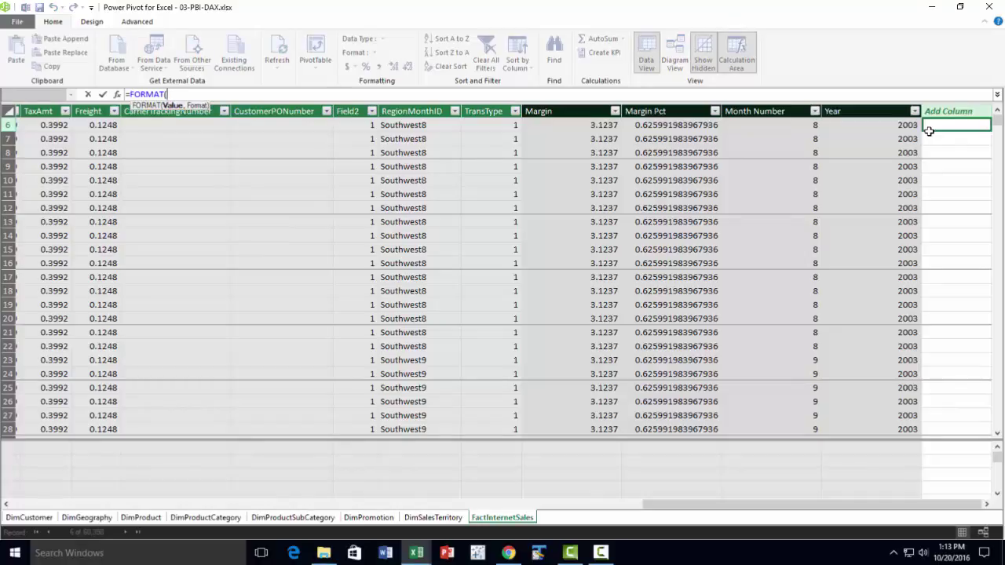
pyautogui.write('order')
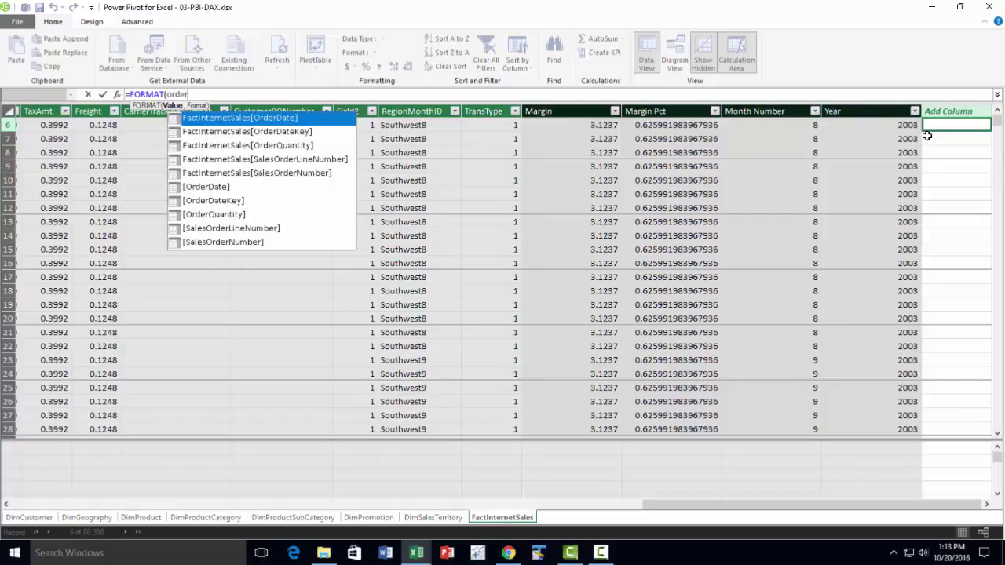
pyautogui.click(219, 190)
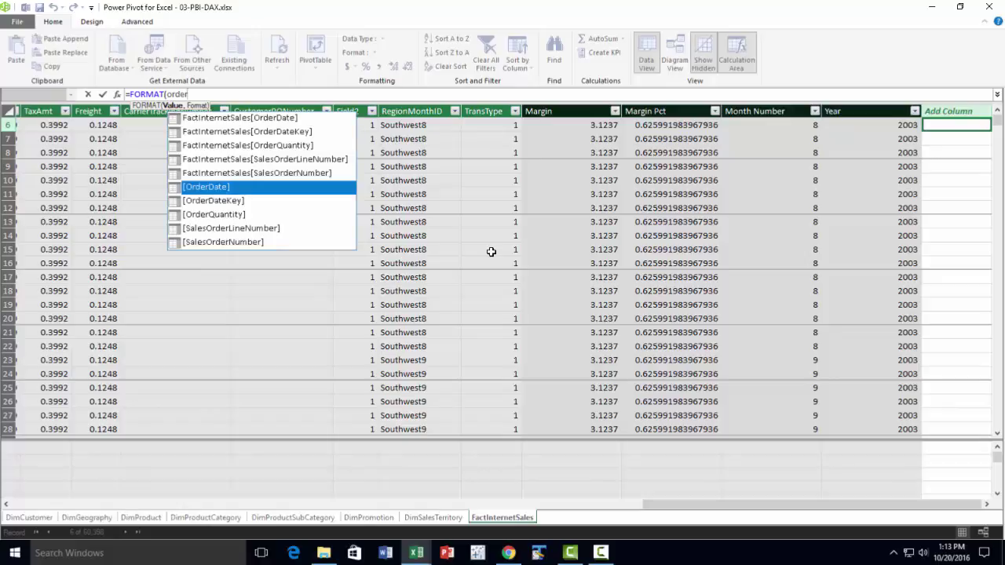
pyautogui.press('Tab')
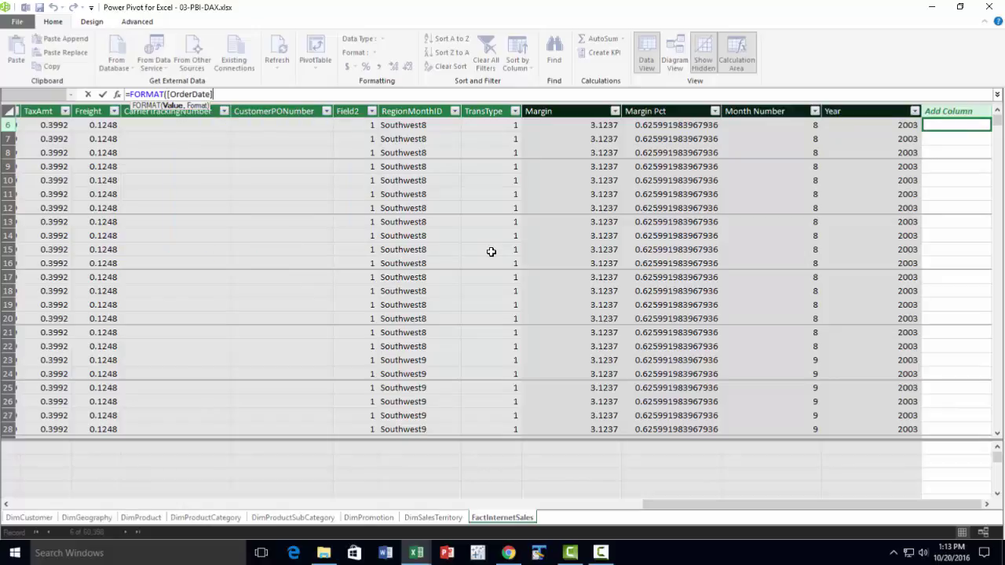
pyautogui.write(',"MMM")')
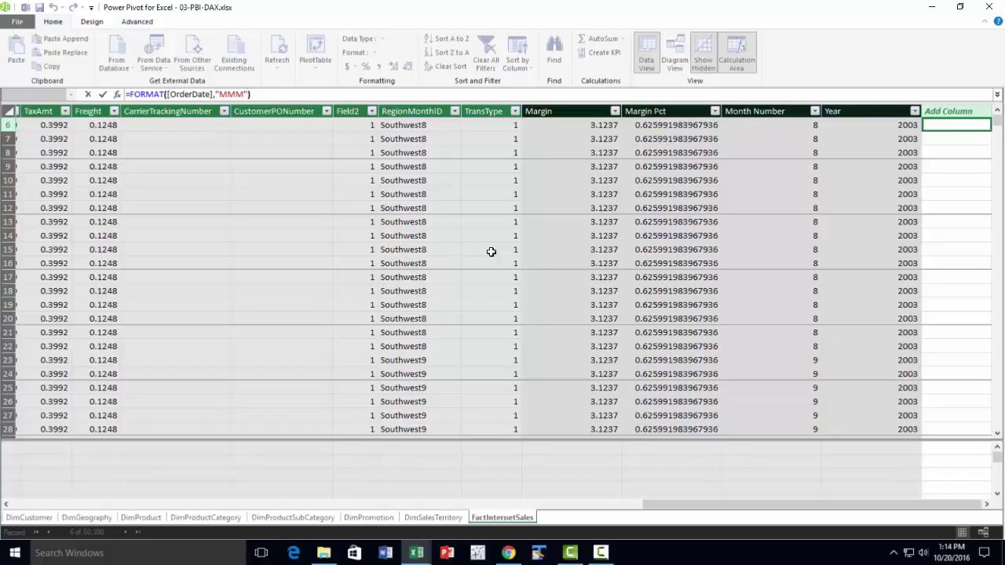
pyautogui.press('Return')
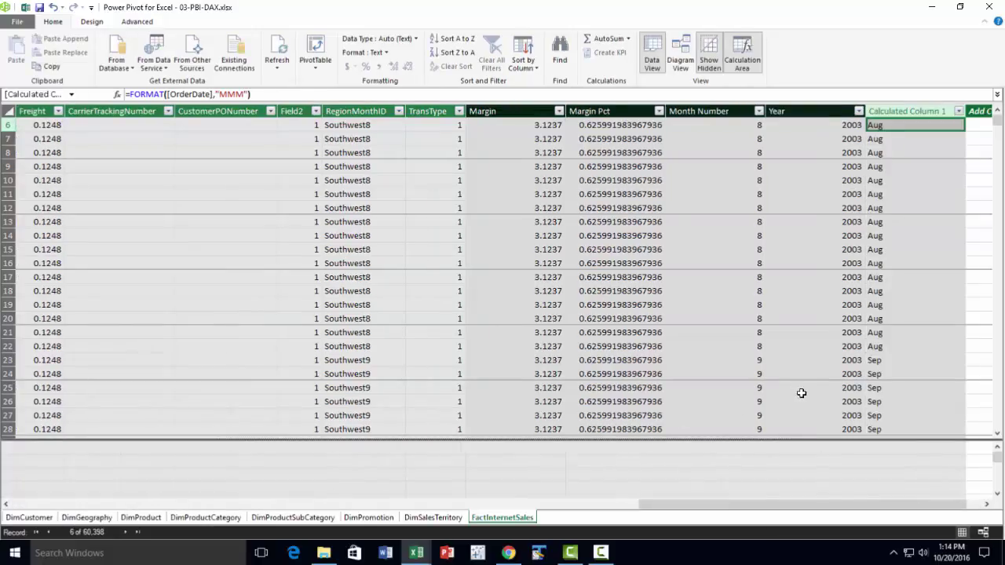
# Rename the new calculated column as Month and return to the 03-PBI-DAX Excel workbook
pyautogui.doubleClick(909, 110)
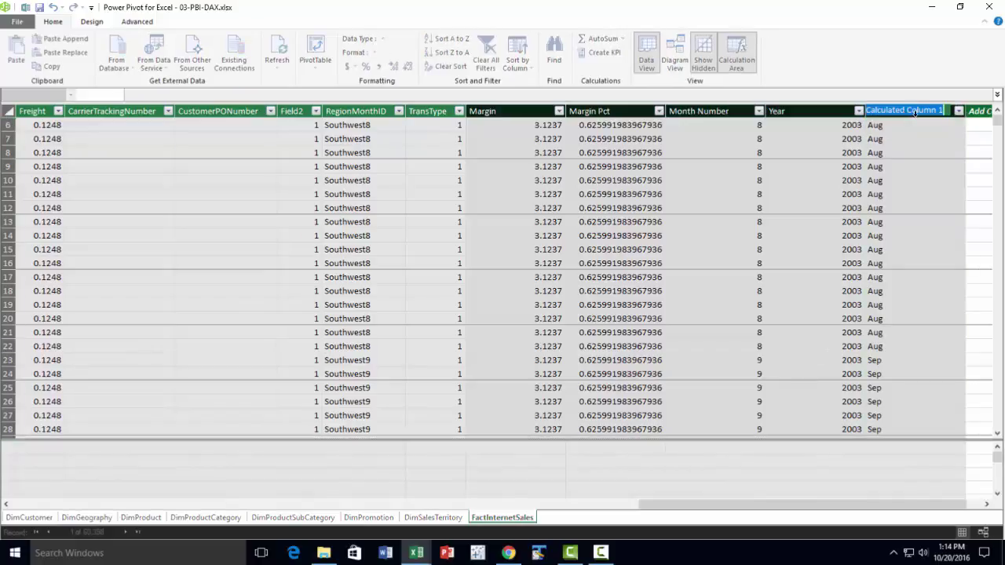
pyautogui.write('Month')
pyautogui.press('Return')
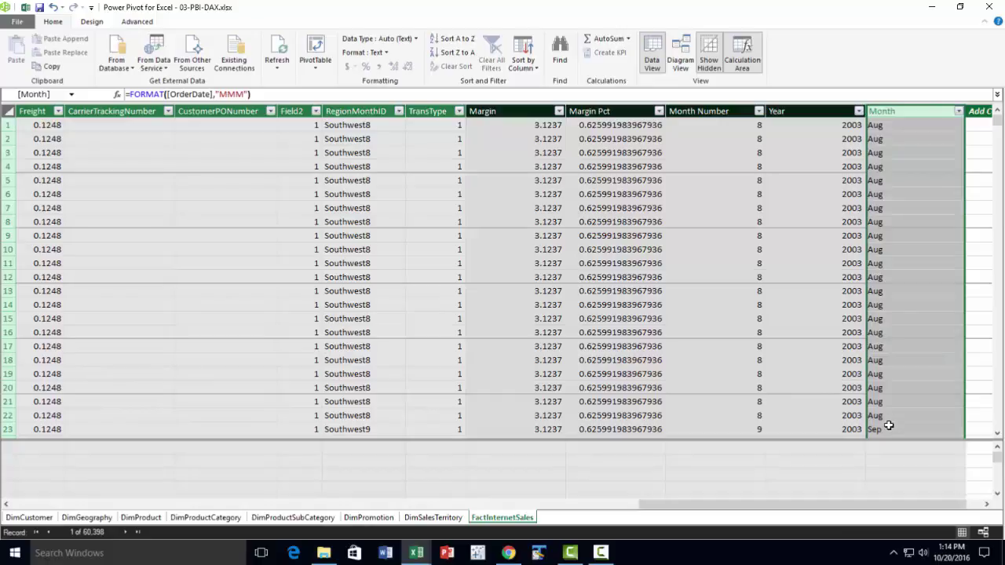
pyautogui.click(416, 553)
pyautogui.click(379, 522)
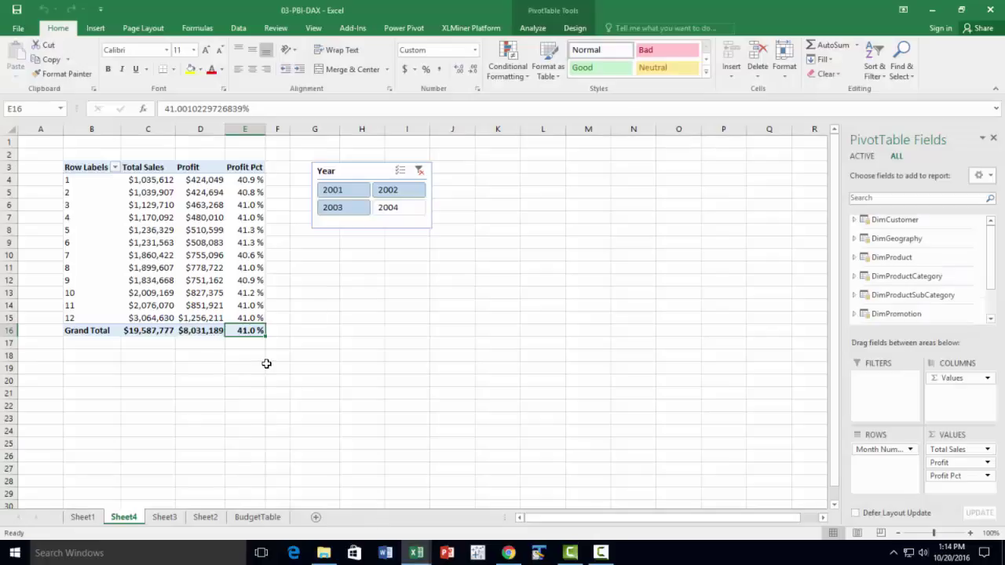
# Replace Month Number in the PivotTable rows with the Month field from FactInternetSales
pyautogui.click(910, 449)
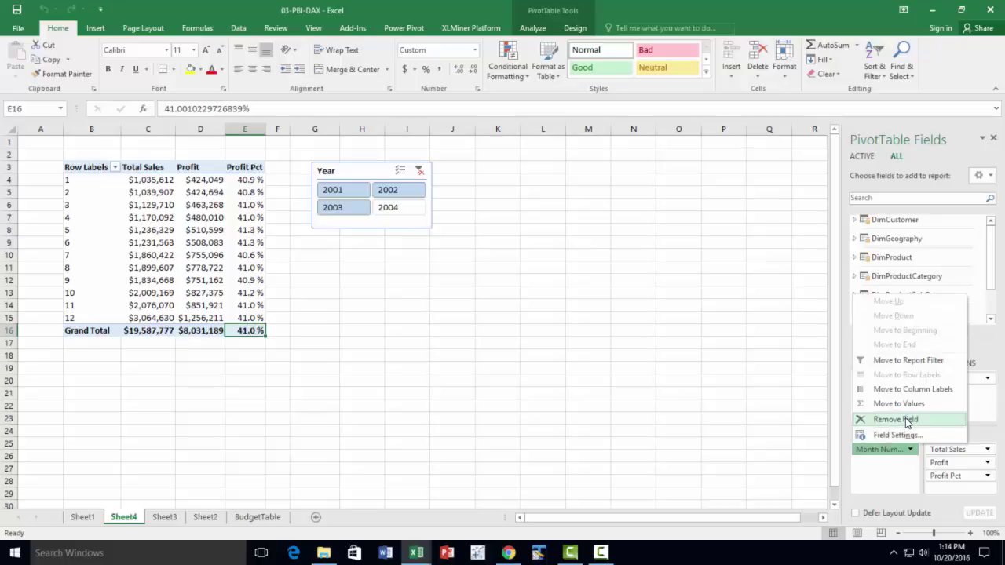
pyautogui.click(907, 419)
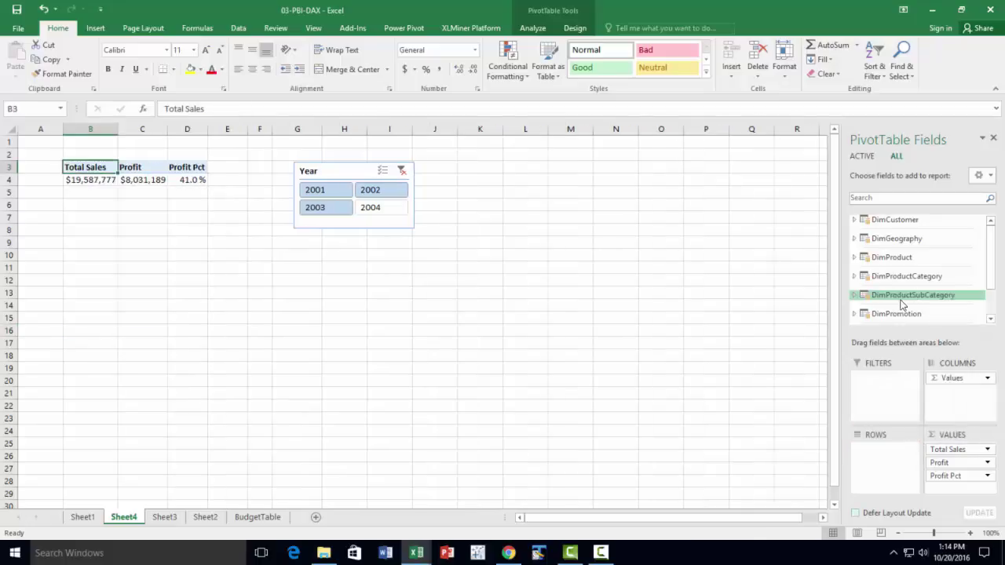
pyautogui.scroll(-2, 920, 286)
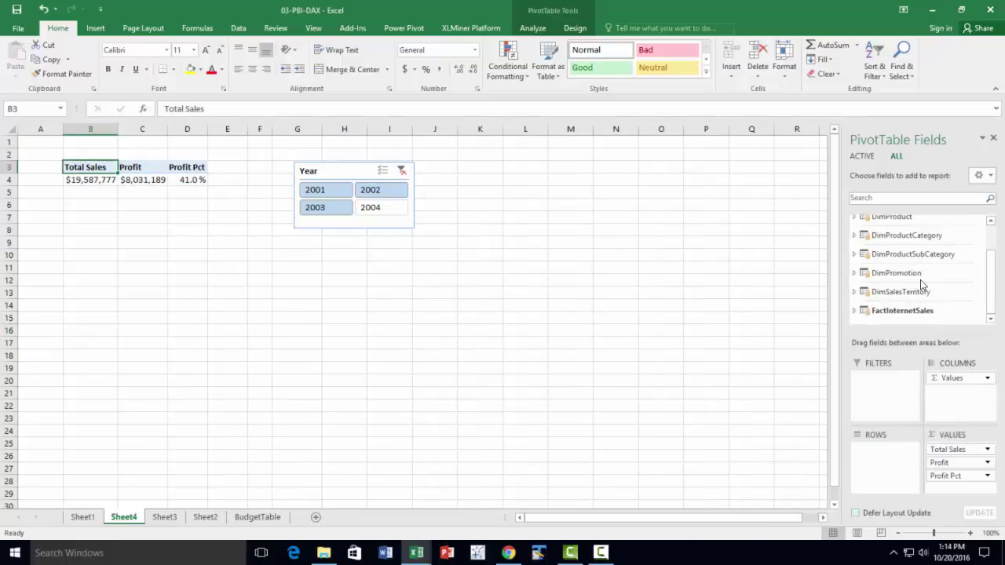
pyautogui.click(854, 312)
pyautogui.scroll(-4, 931, 293)
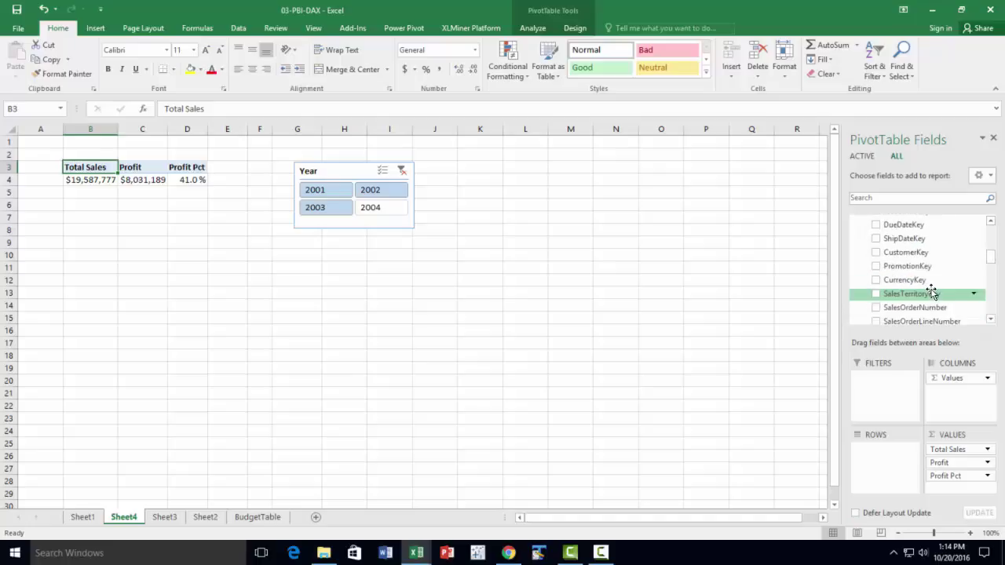
pyautogui.scroll(-5, 932, 291)
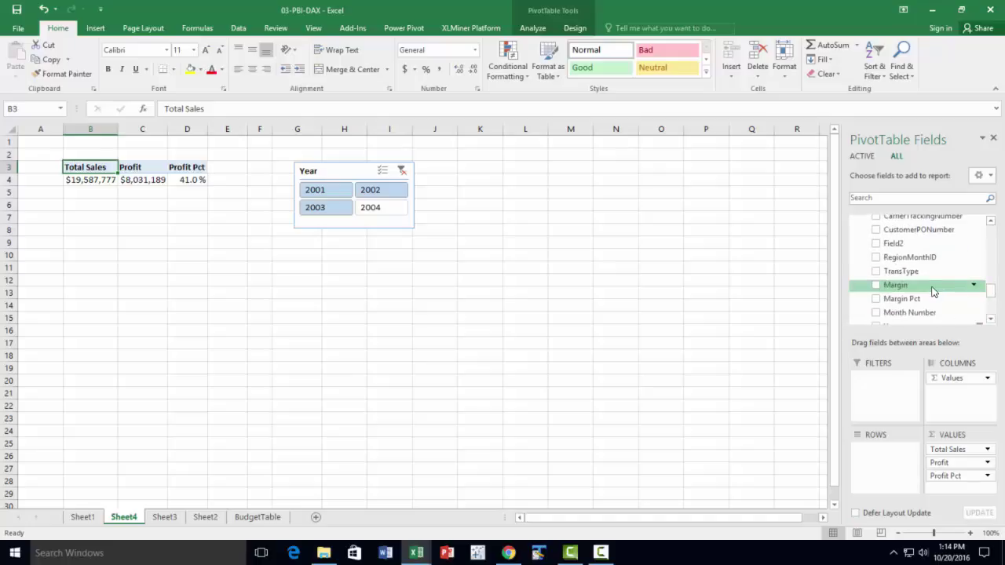
pyautogui.scroll(-1, 932, 292)
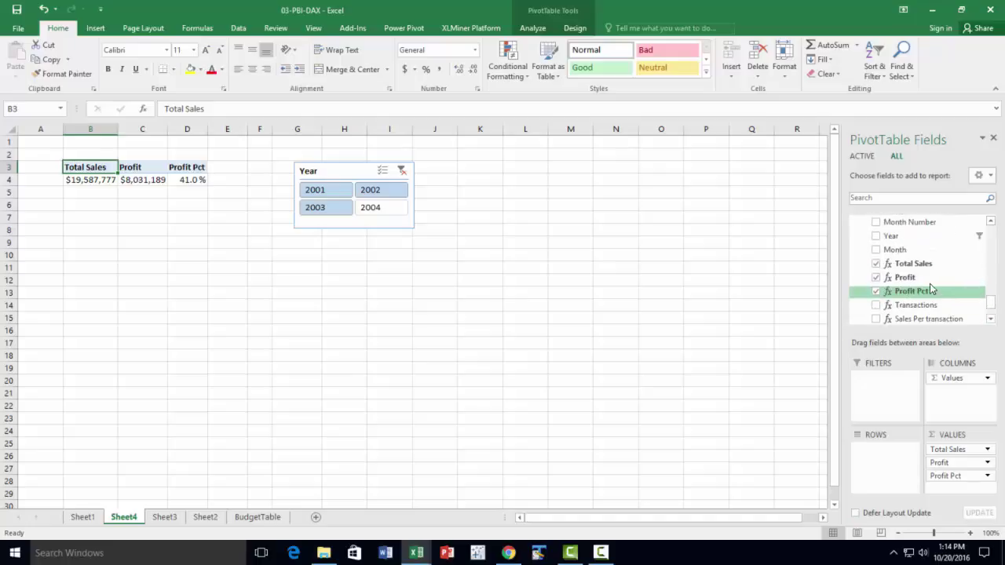
pyautogui.moveTo(879, 249); pyautogui.dragTo(902, 461)
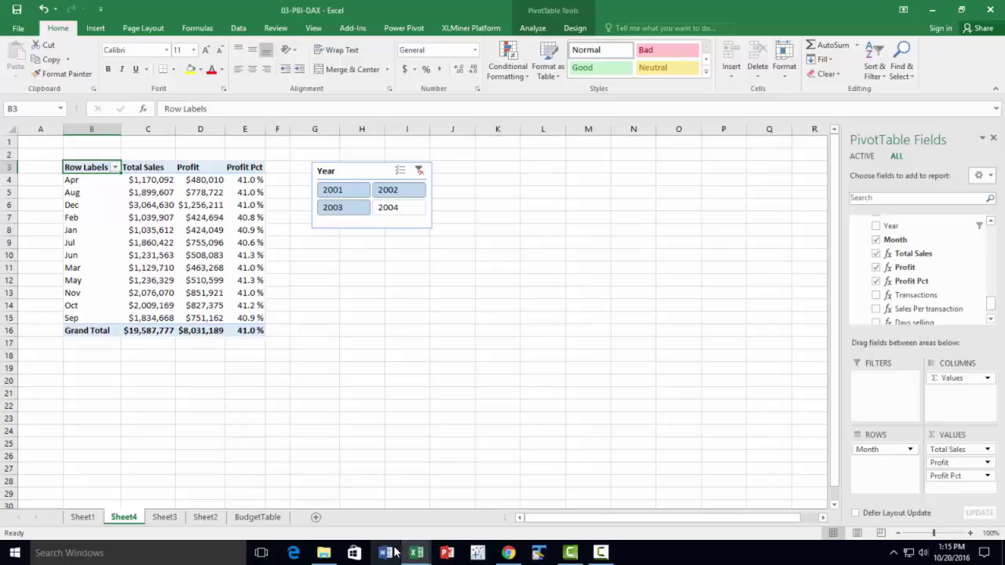
# In the Power Pivot window, sort the Month column of FactInternetSales by Month Number and return to the 03-PBI-DAX Excel workbook
pyautogui.moveTo(416, 553)
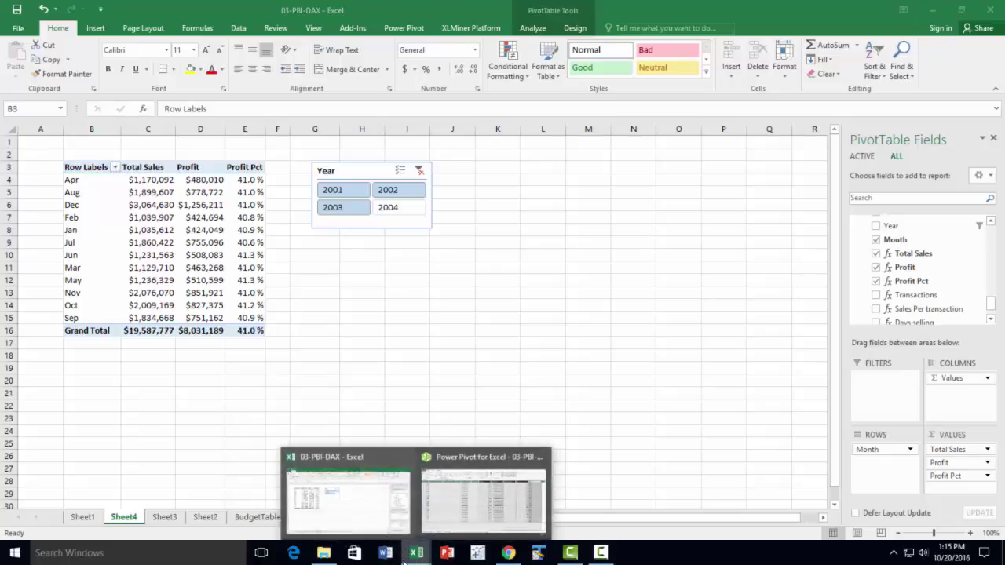
pyautogui.click(467, 465)
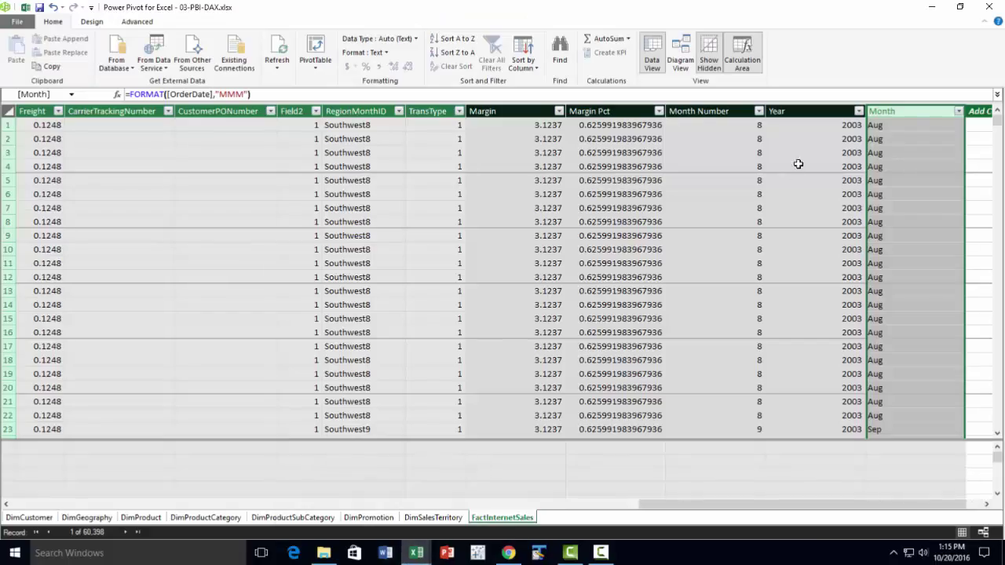
pyautogui.rightClick(920, 113)
pyautogui.click(852, 69)
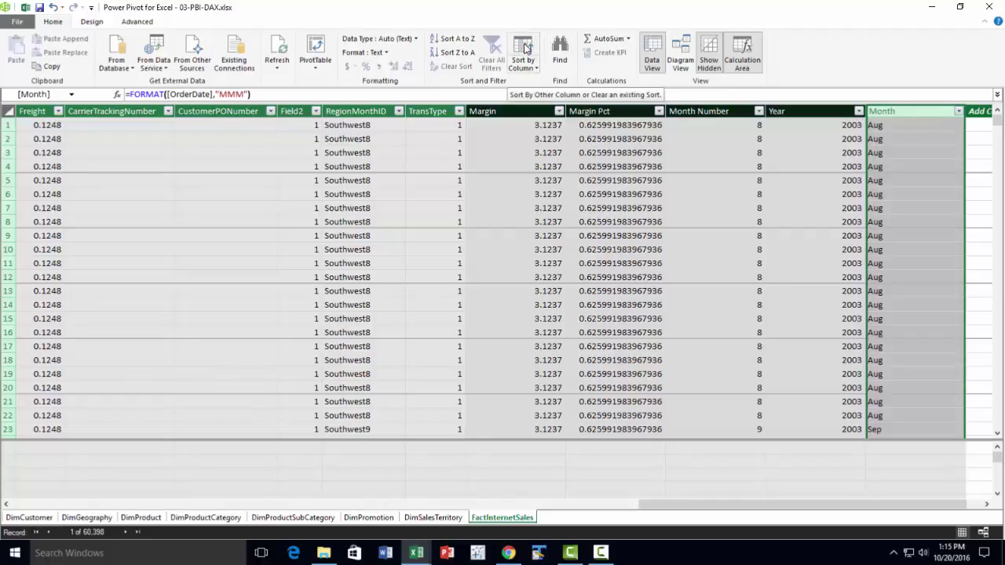
pyautogui.click(539, 71)
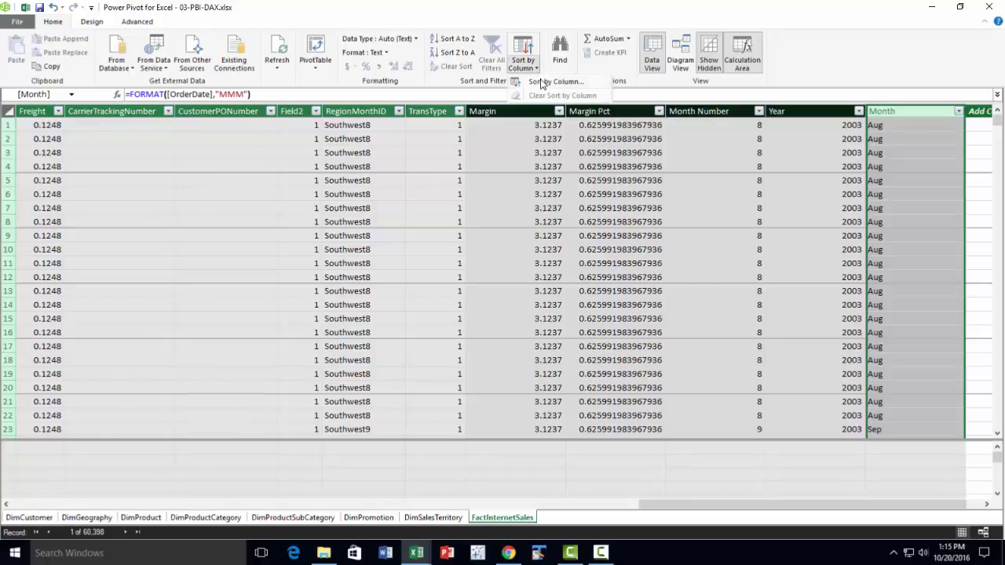
pyautogui.click(542, 82)
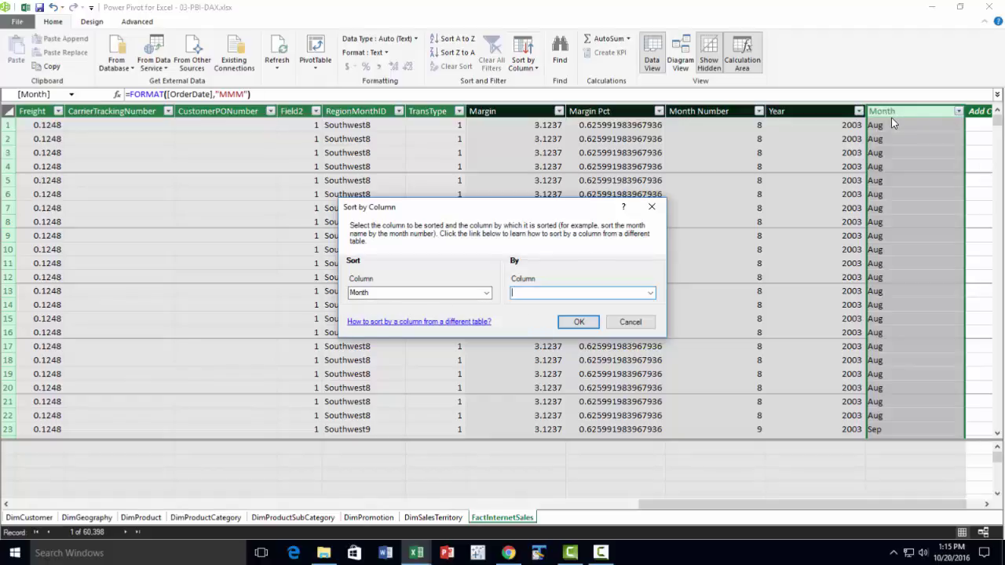
pyautogui.click(650, 293)
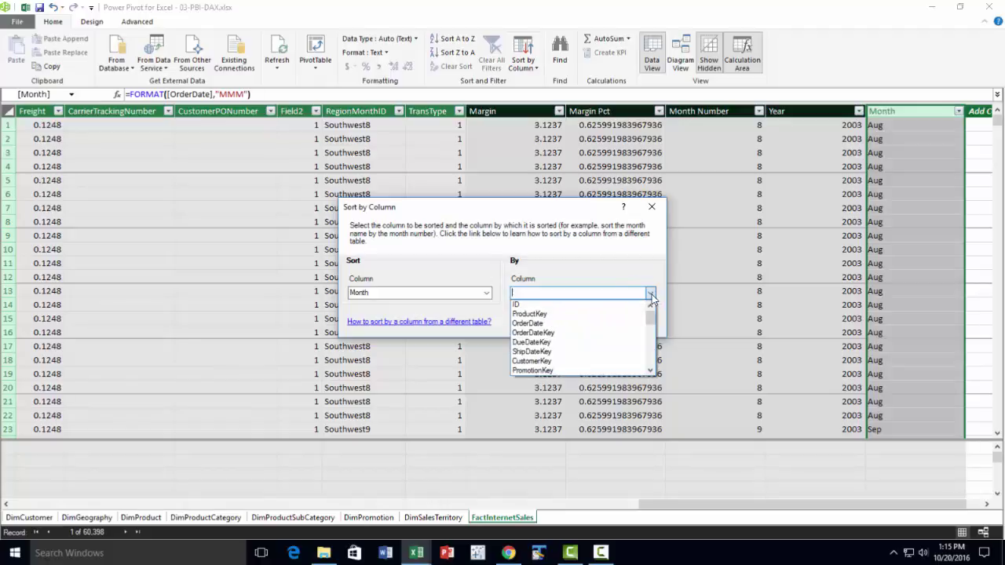
pyautogui.scroll(-6, 626, 336)
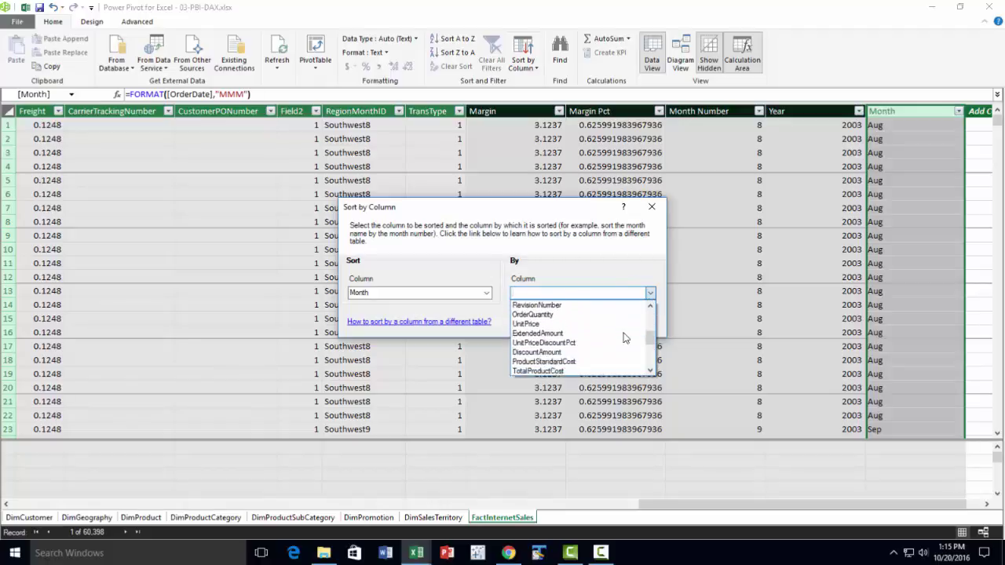
pyautogui.scroll(-3, 624, 339)
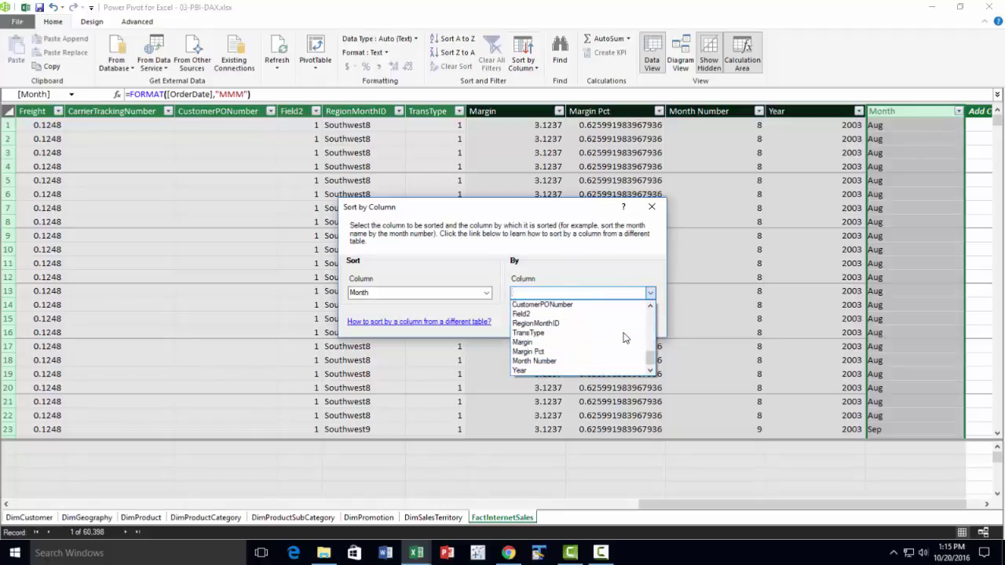
pyautogui.click(578, 360)
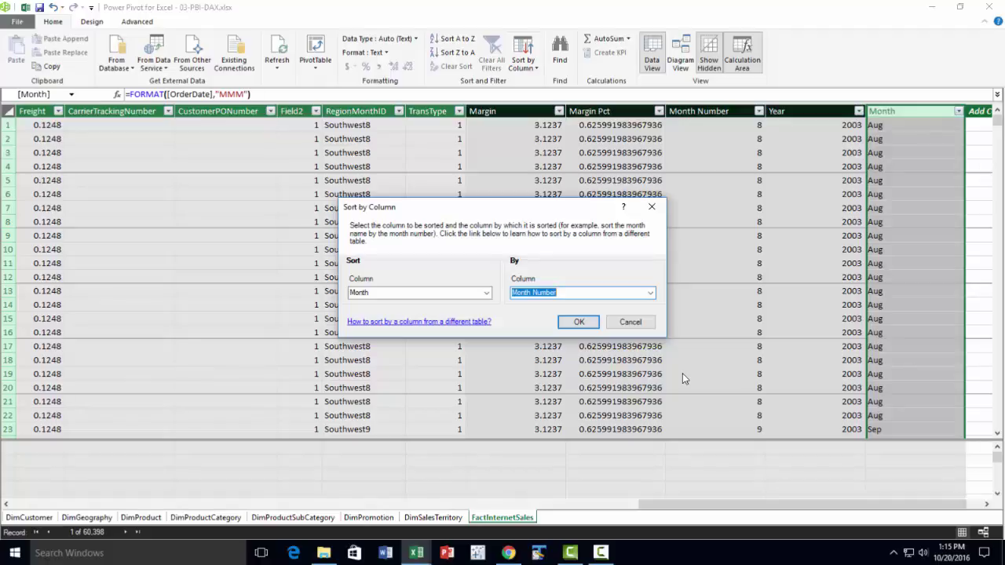
pyautogui.click(583, 324)
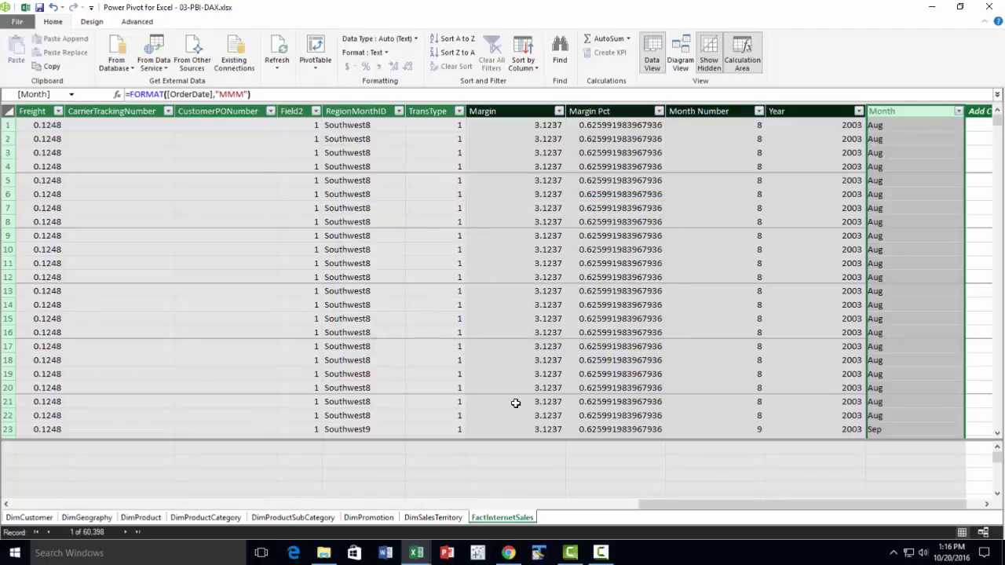
pyautogui.click(416, 552)
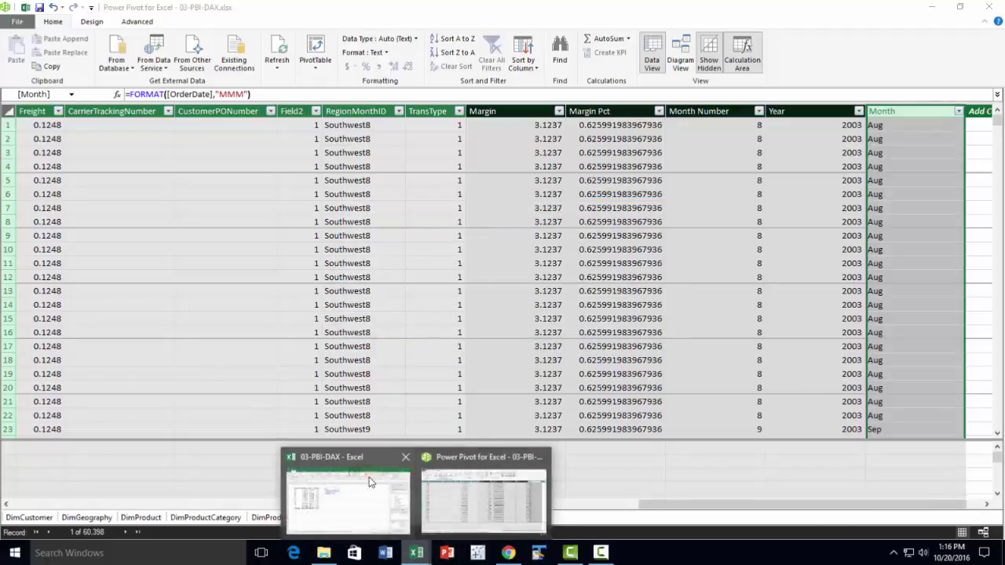
pyautogui.click(358, 456)
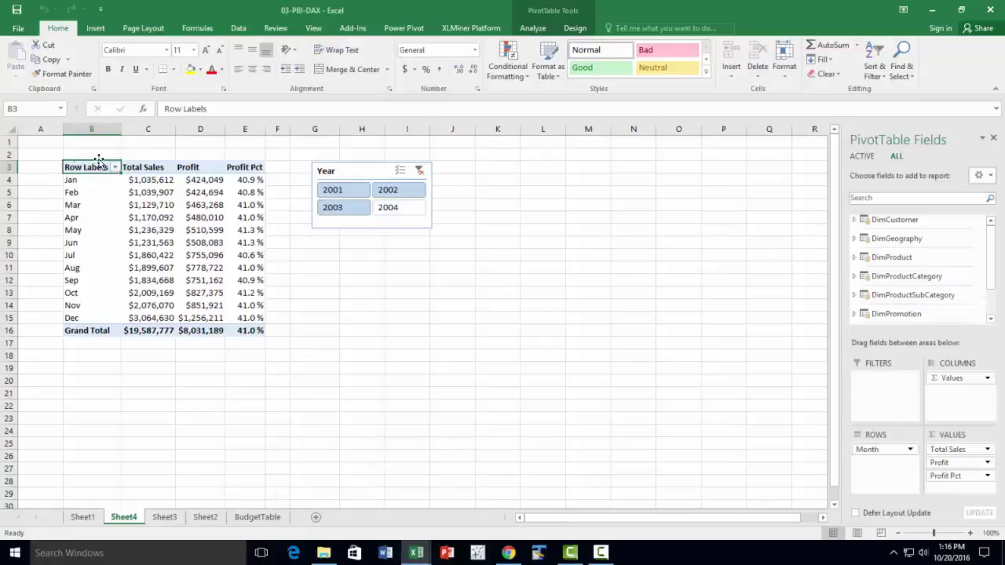